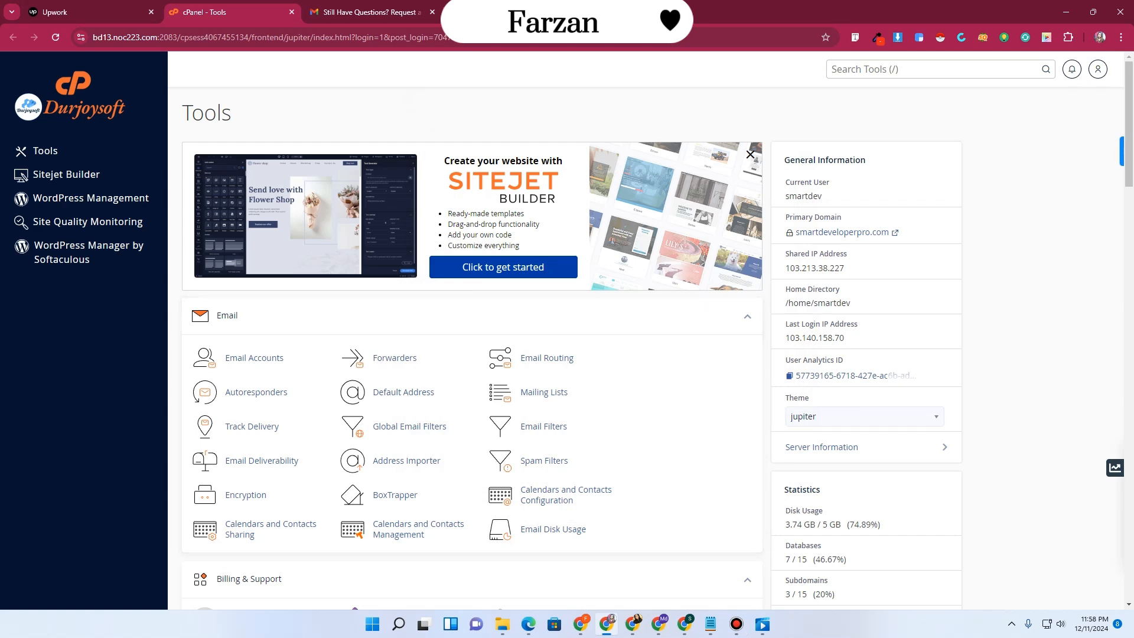
# Open the File Manager from the Files section of the hosting tools
pyautogui.scroll(-4, 472, 331)
pyautogui.scroll(-5, 472, 331)
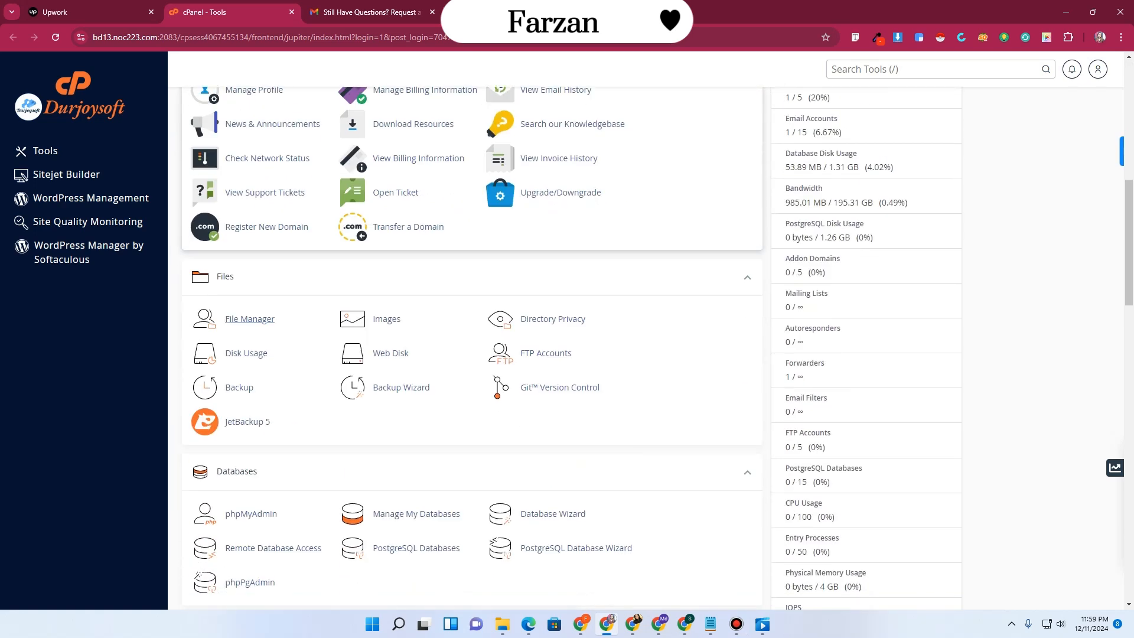
pyautogui.click(248, 177)
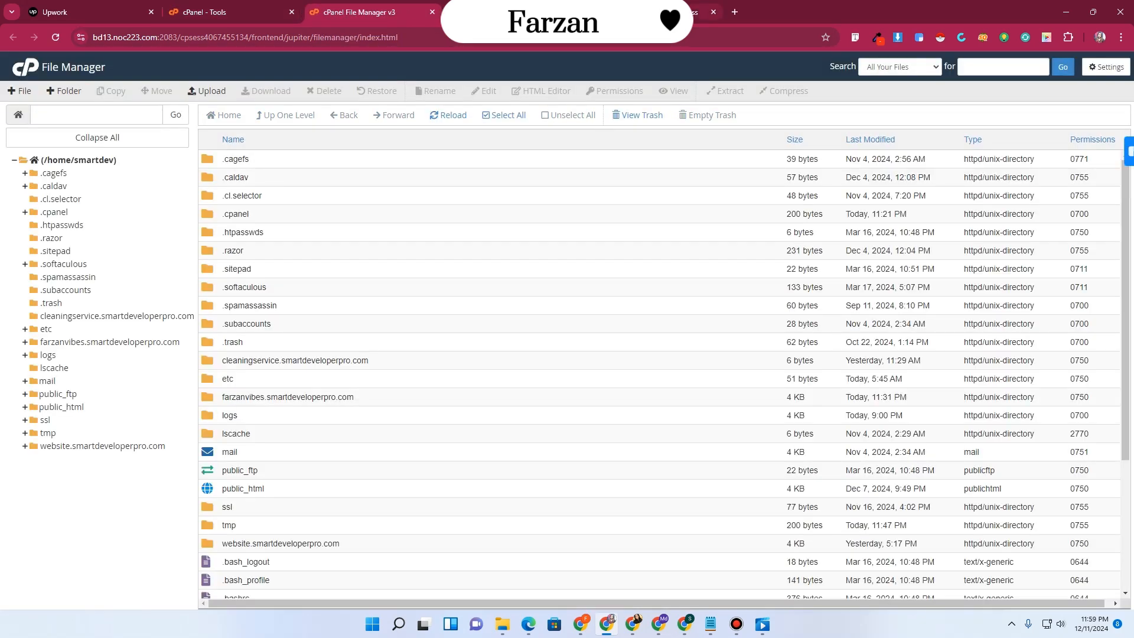
# Check the website's domain in the WordPress admin address and return to the File Manager
pyautogui.hotkey('ctrl', 'Tab')
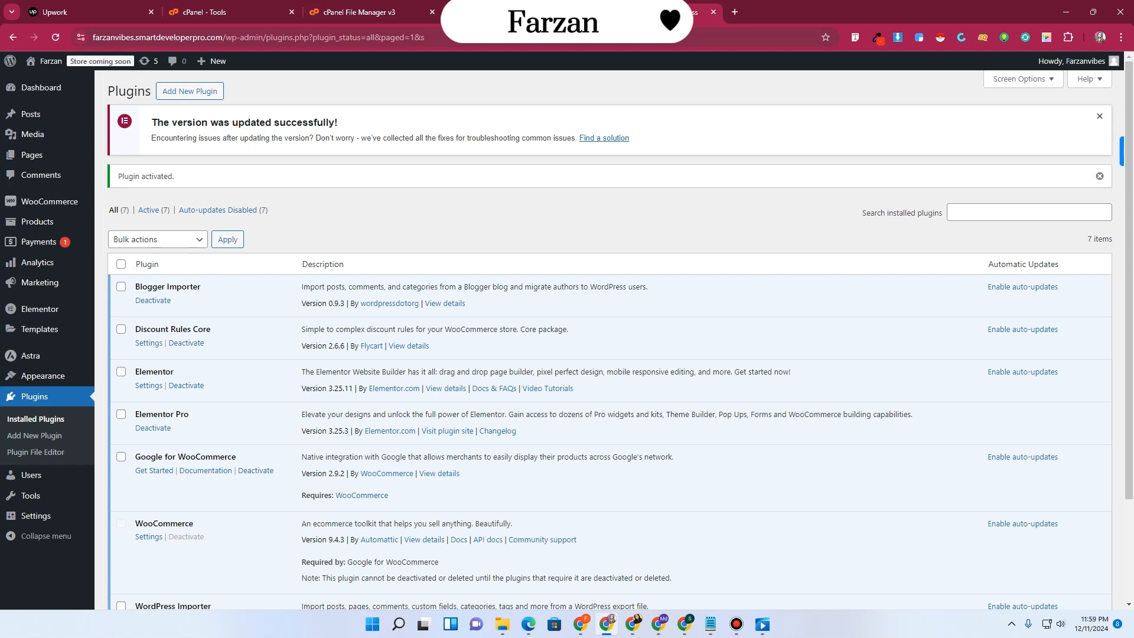
pyautogui.click(220, 36)
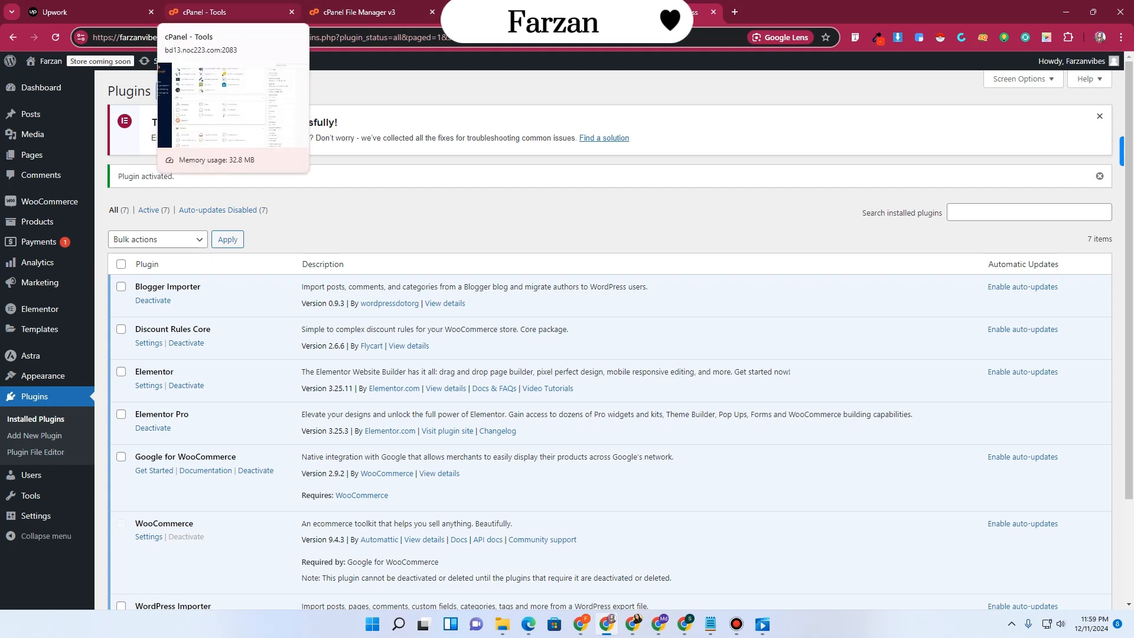
pyautogui.click(354, 12)
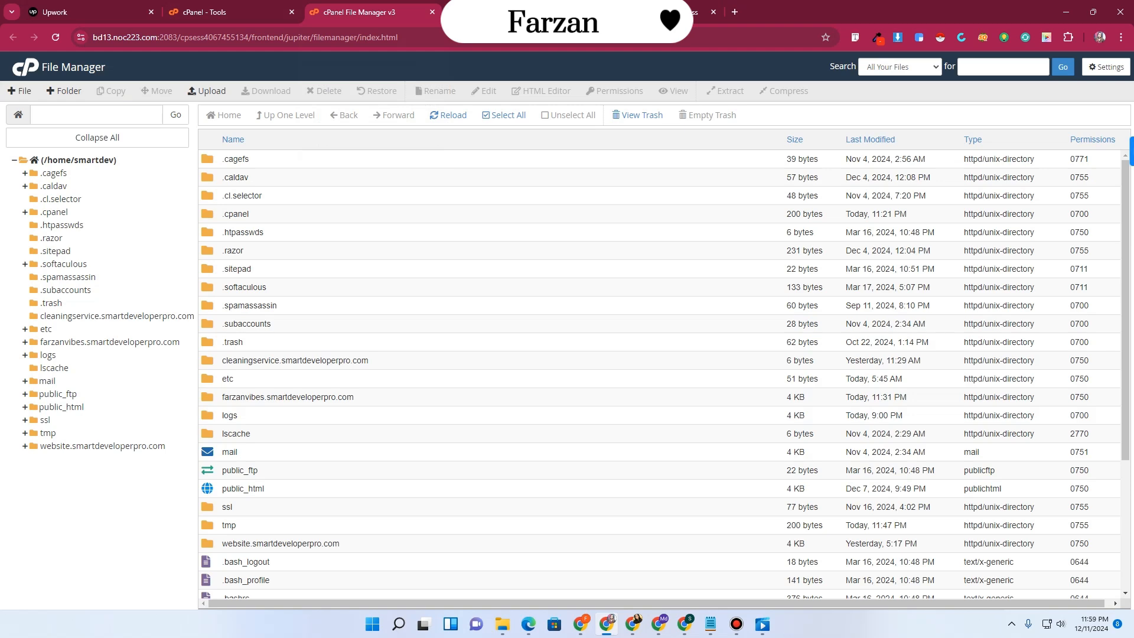
# Look through the farzanvibes.smartdeveloperpro.com folder and its wp-content subfolder, and return to the home directory
pyautogui.click(287, 397)
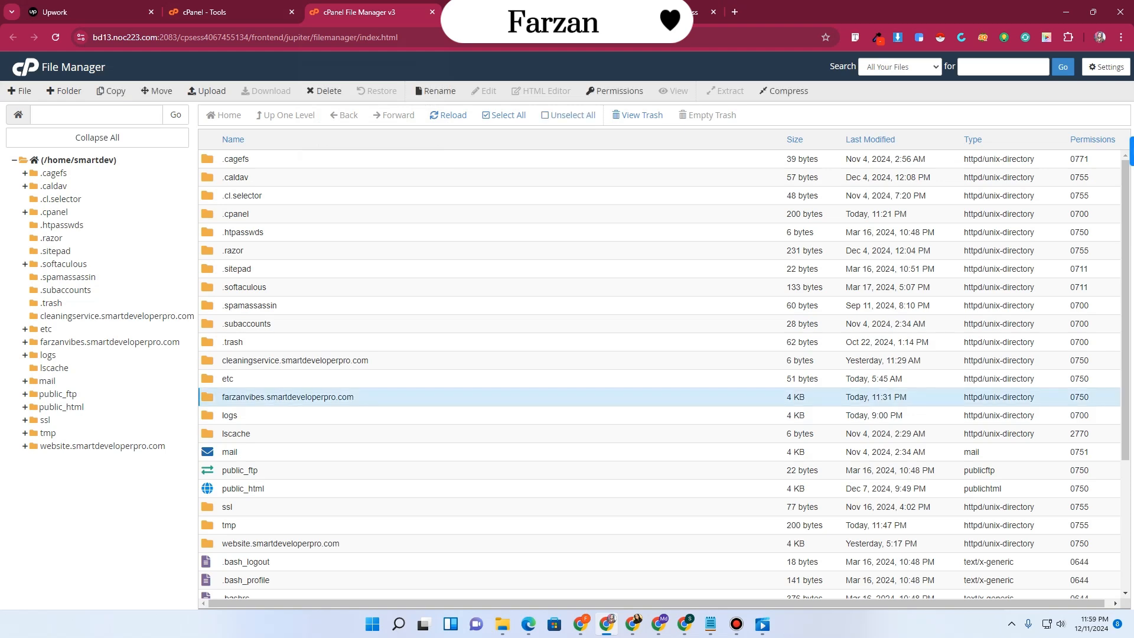
pyautogui.doubleClick(287, 396)
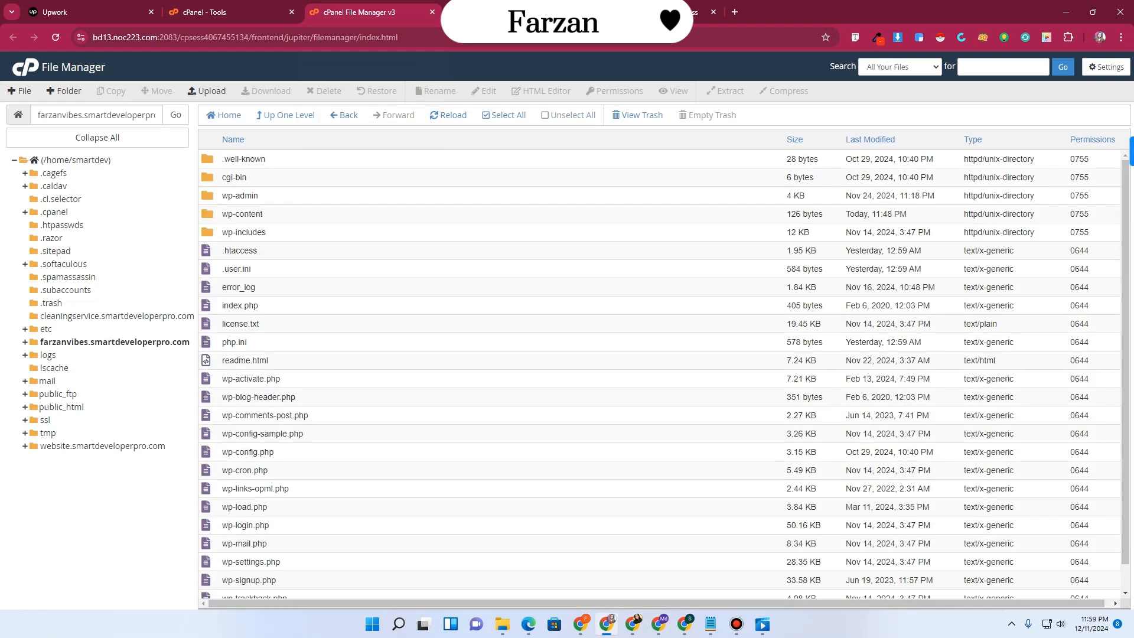
pyautogui.scroll(-2, 659, 374)
pyautogui.scroll(2, 659, 374)
pyautogui.doubleClick(242, 213)
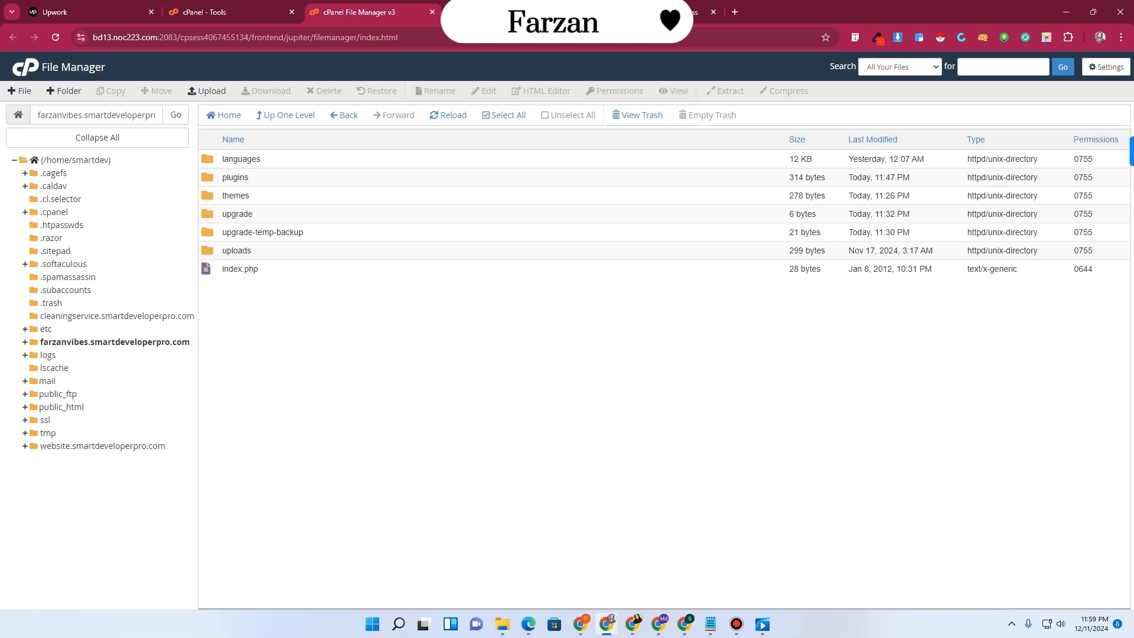
pyautogui.click(224, 114)
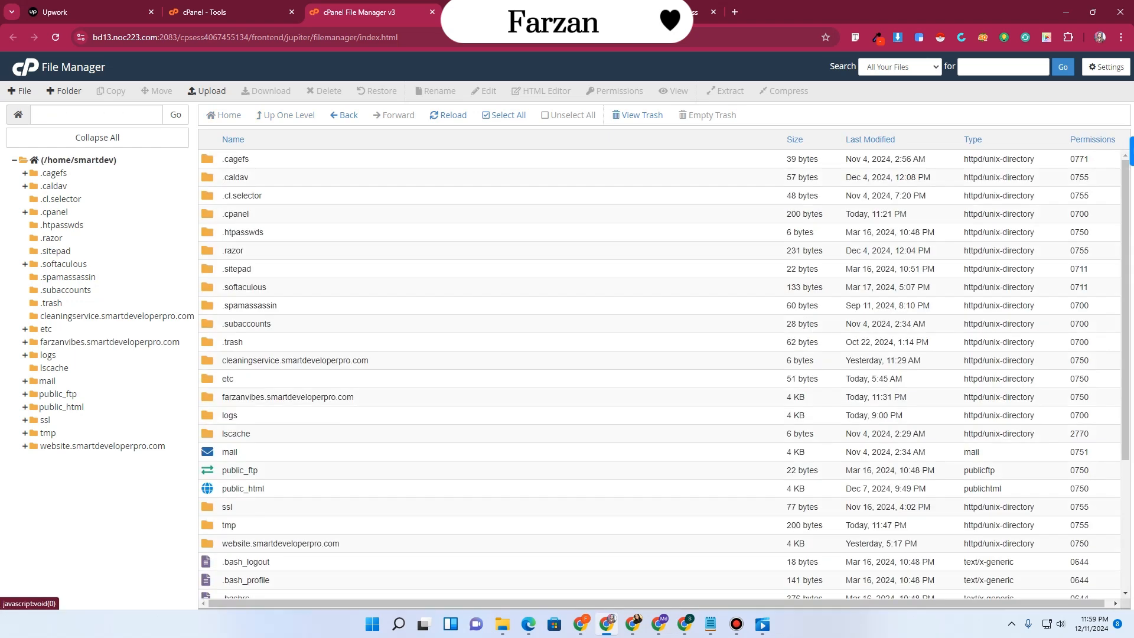
pyautogui.click(343, 115)
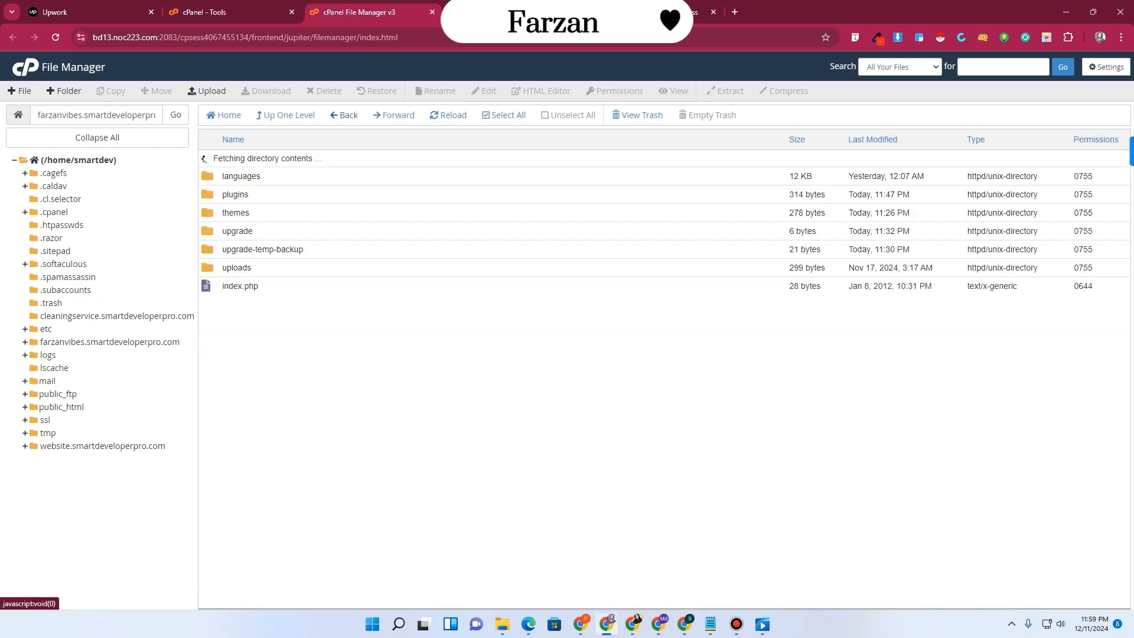
pyautogui.click(224, 114)
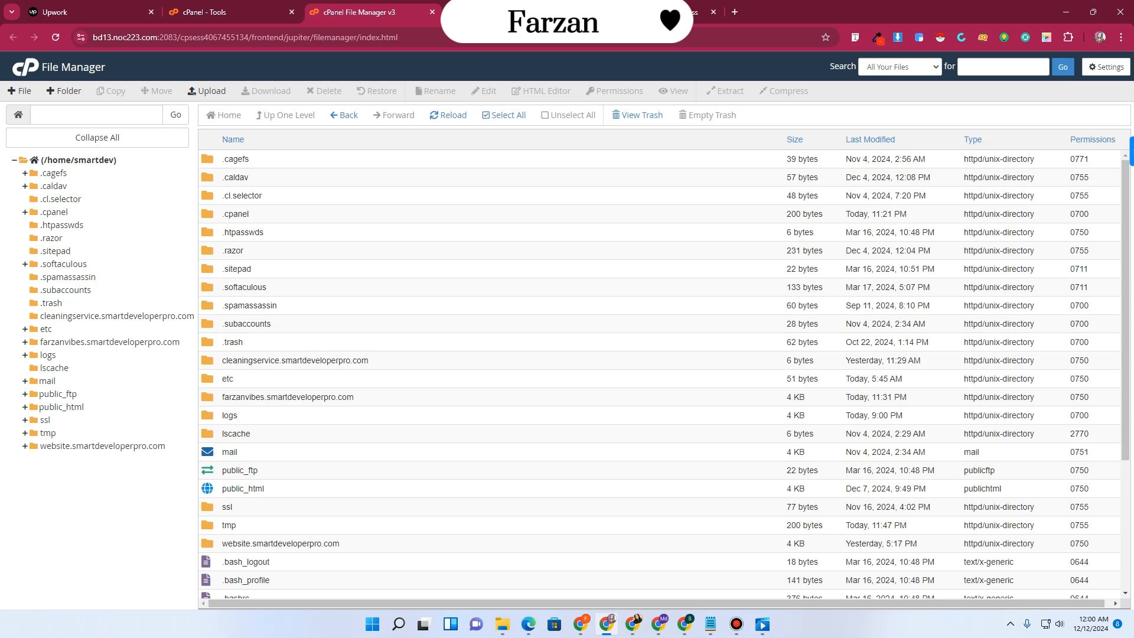
# Compress the farzanvibes.smartdeveloperpro.com folder into a Zip Archive named farzanvibes.smartdeveloperpro.com.zip
pyautogui.rightClick(215, 399)
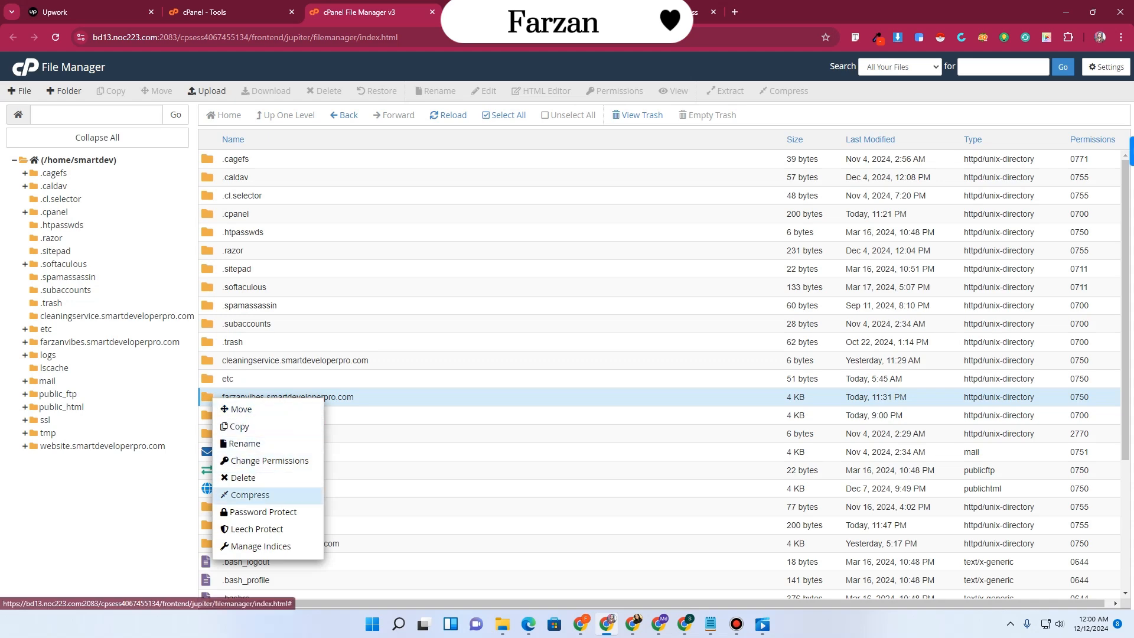
pyautogui.click(250, 494)
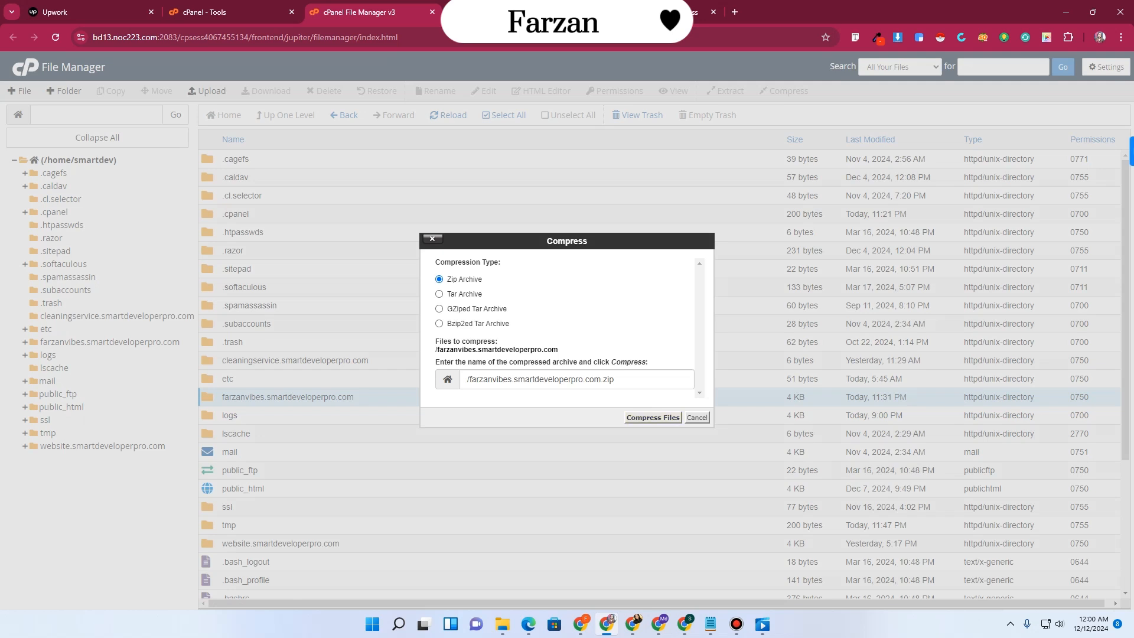
pyautogui.click(652, 417)
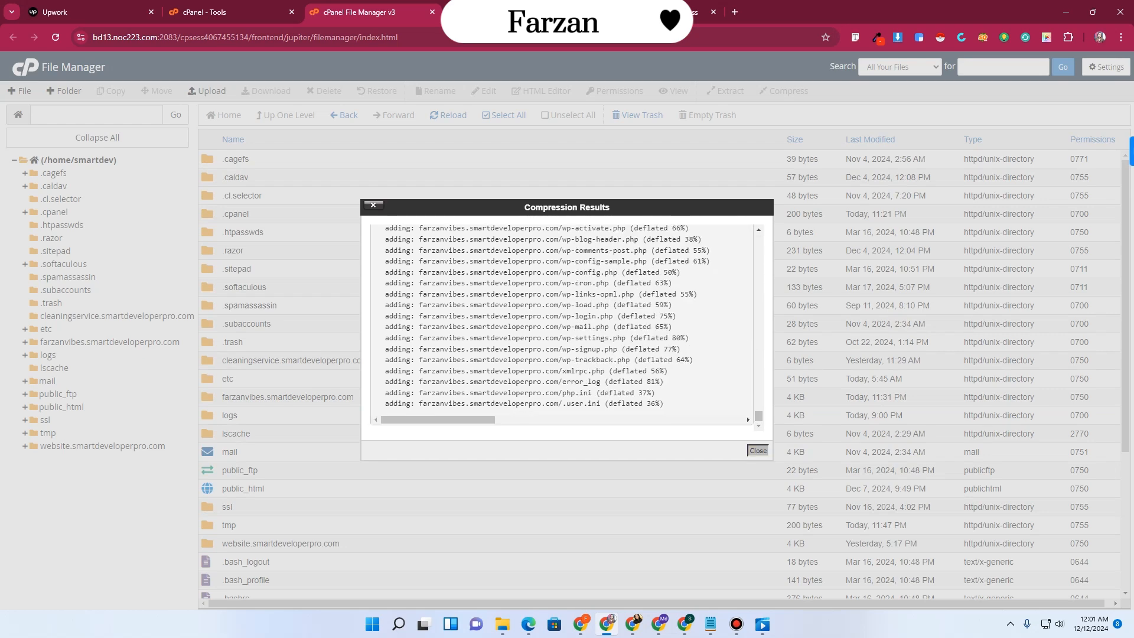
pyautogui.click(758, 451)
# Download the farzanvibes.smartdeveloperpro.com.zip archive from the home directory
pyautogui.scroll(-3, 758, 451)
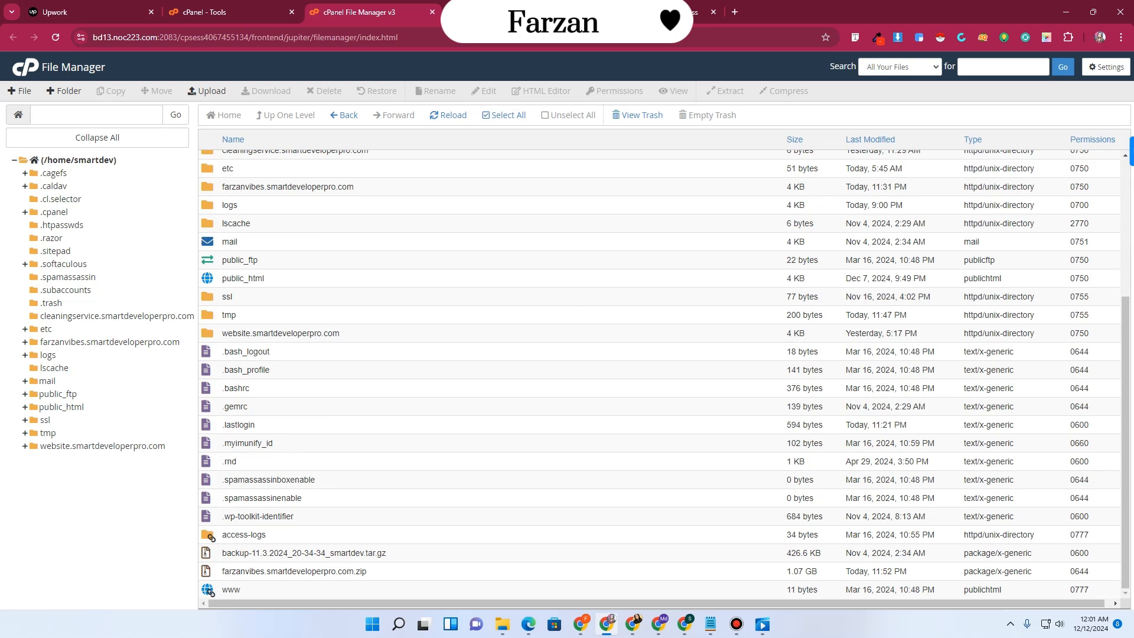
pyautogui.click(294, 571)
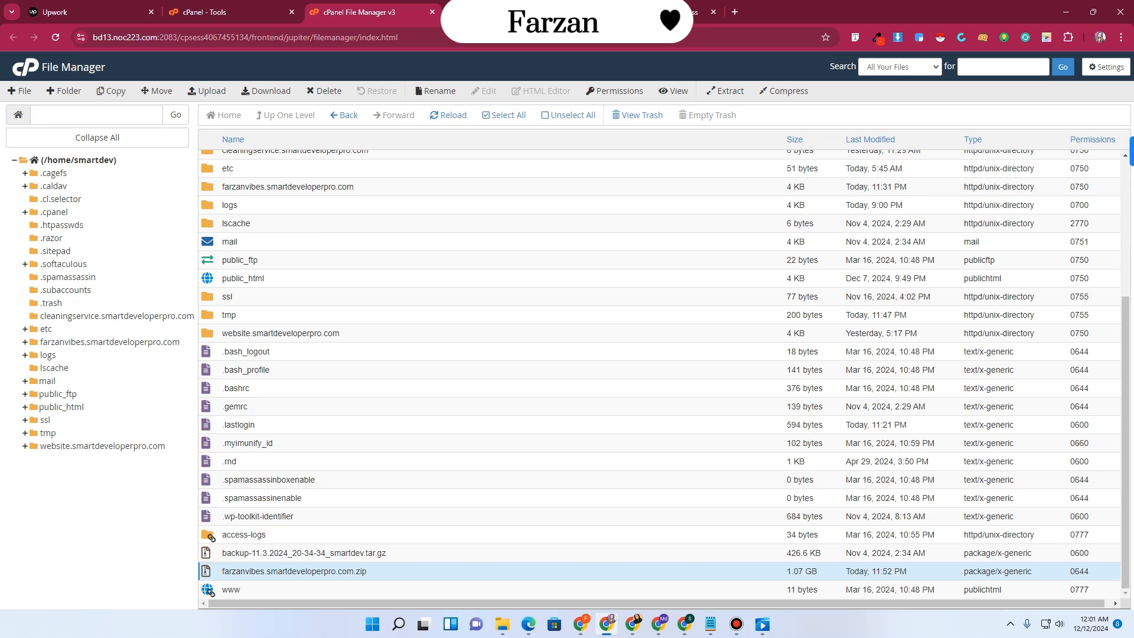
pyautogui.click(271, 91)
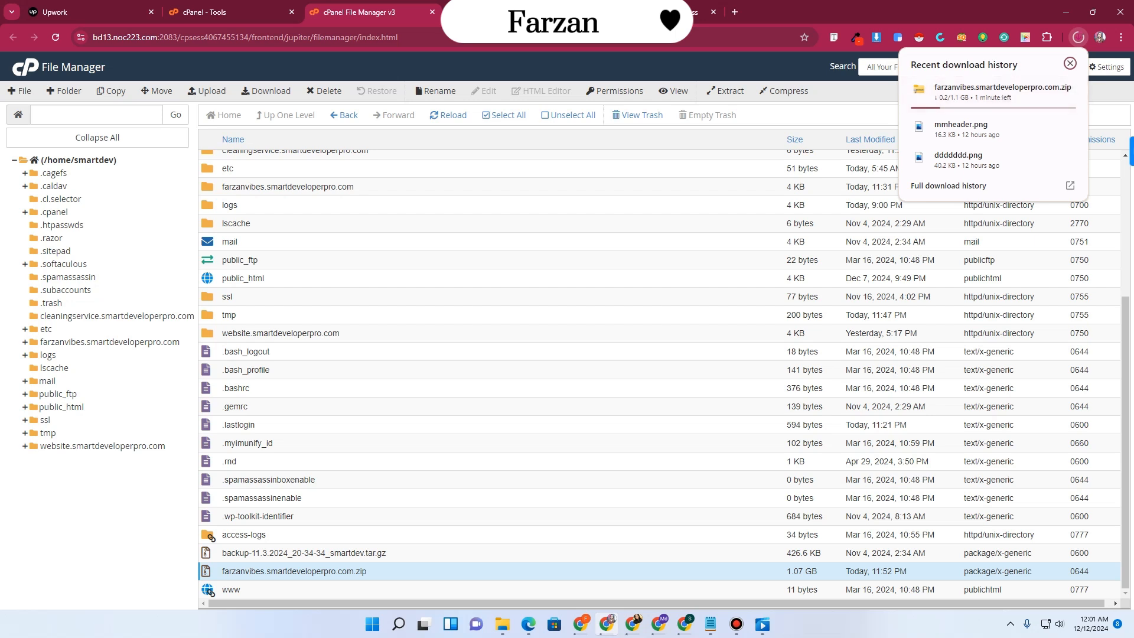
# Open the farzanvibes.smartdeveloperpro.com folder and view the actions available for its wp-admin folder
pyautogui.scroll(3, 660, 373)
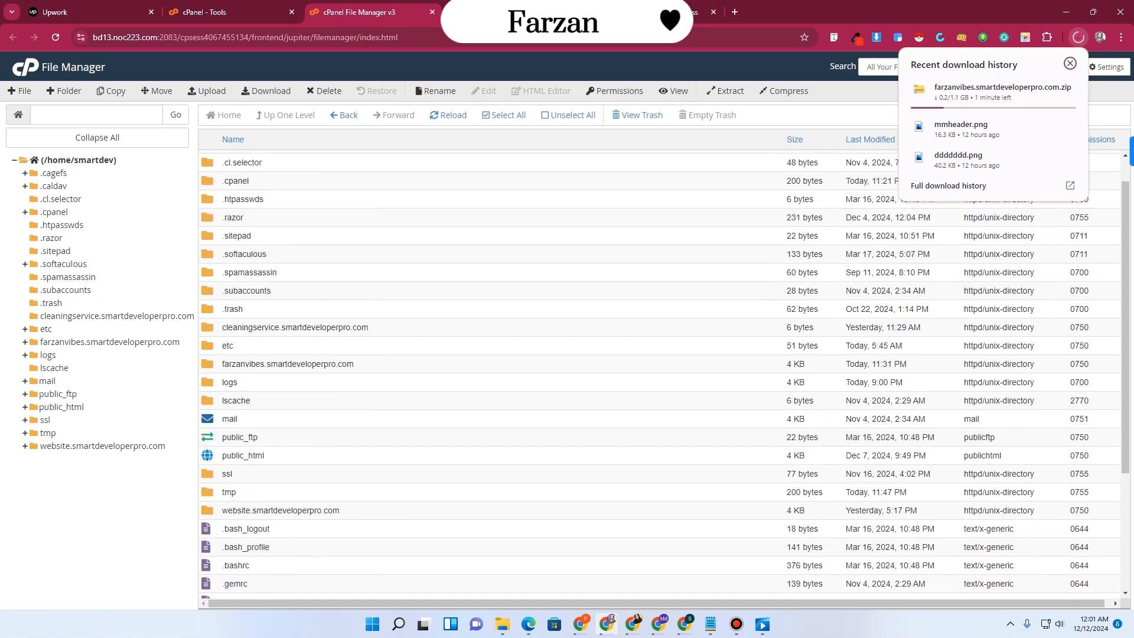
pyautogui.doubleClick(208, 363)
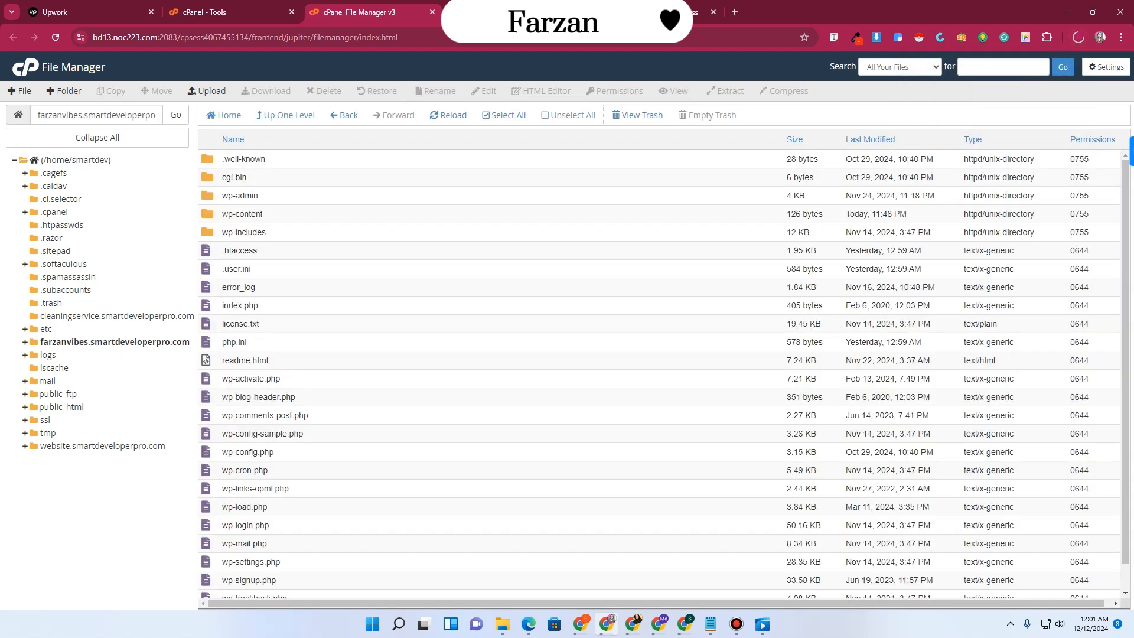
pyautogui.scroll(-2, 660, 373)
pyautogui.scroll(2, 659, 373)
pyautogui.click(211, 198)
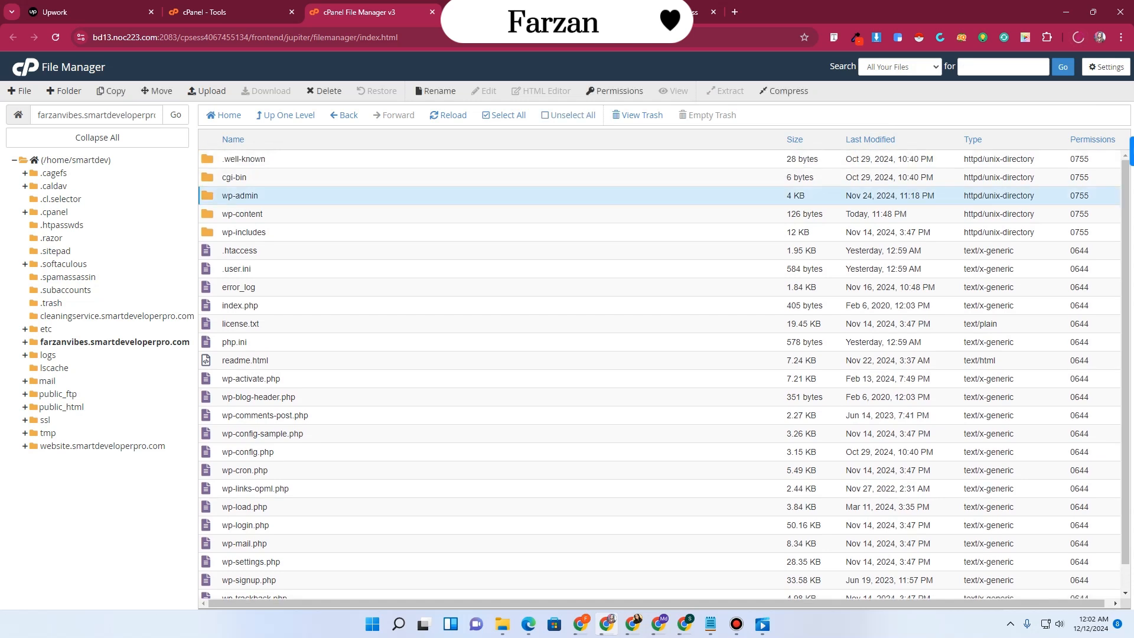
pyautogui.rightClick(212, 197)
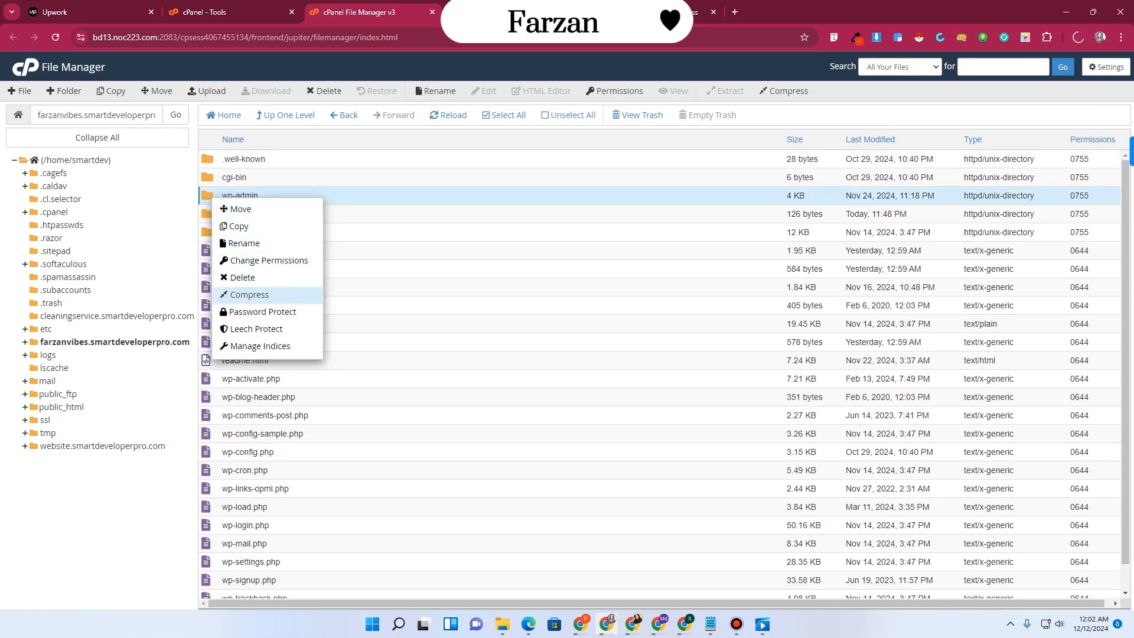
pyautogui.press('Escape')
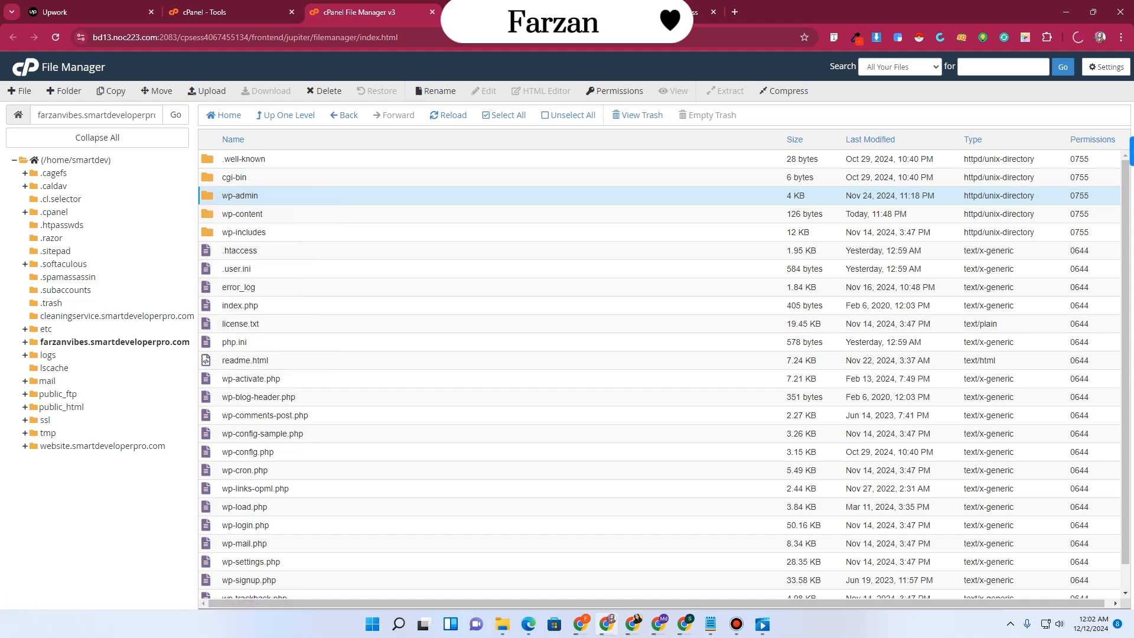
# Select all loose files from .htaccess to xmlrpc.php in the site folder and view the actions available for them
pyautogui.moveTo(201, 245); pyautogui.dragTo(498, 588)
pyautogui.rightClick(341, 316)
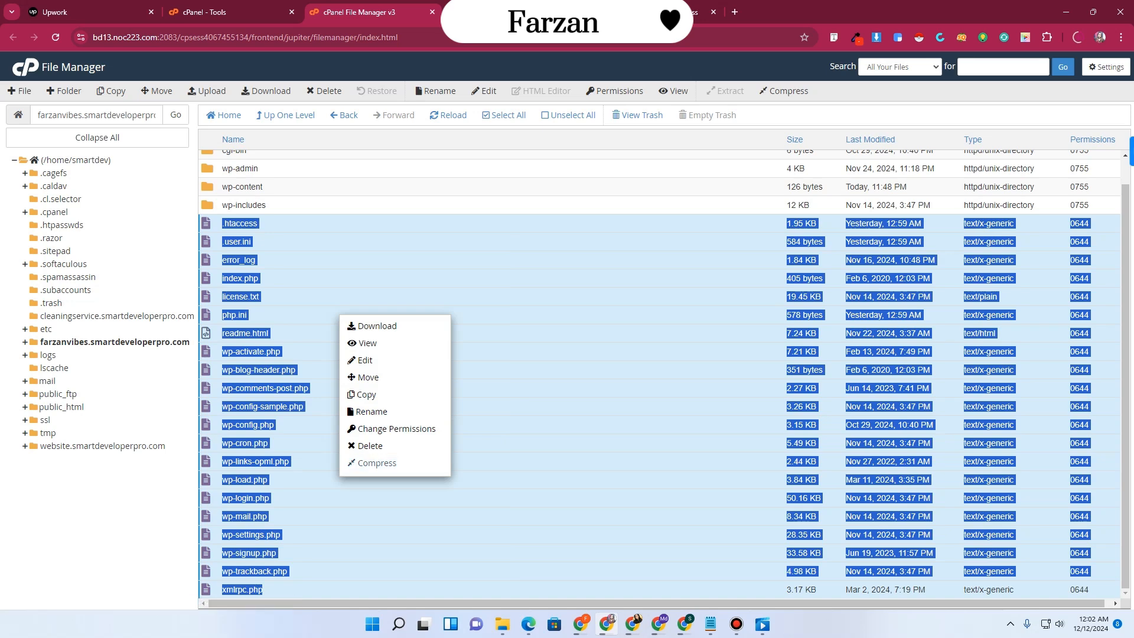
pyautogui.click(509, 463)
pyautogui.scroll(1, 659, 374)
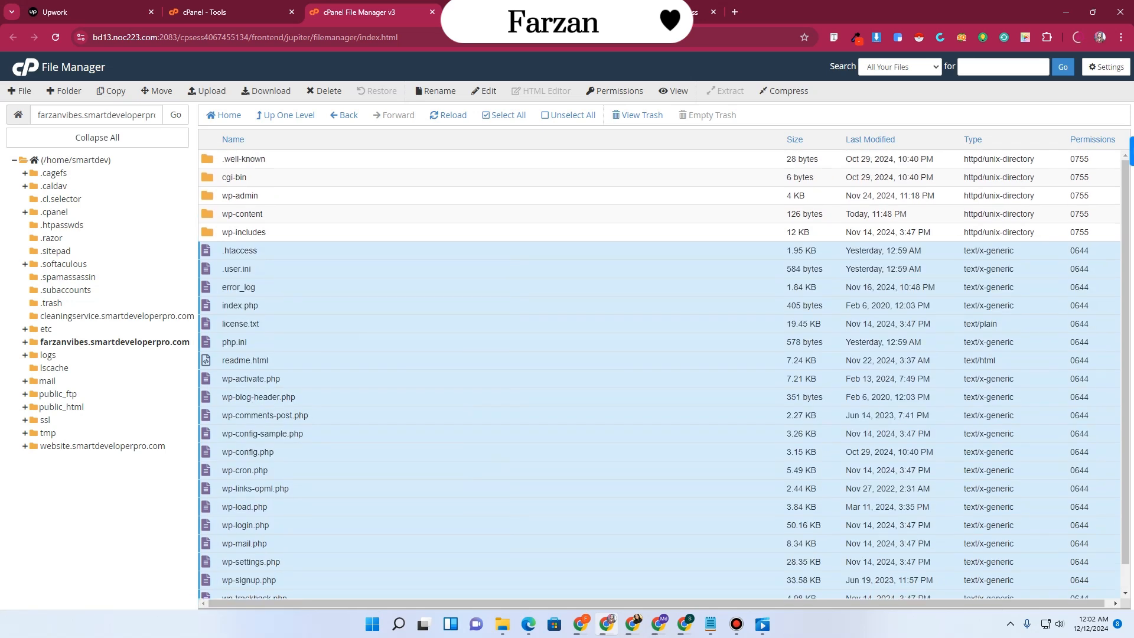